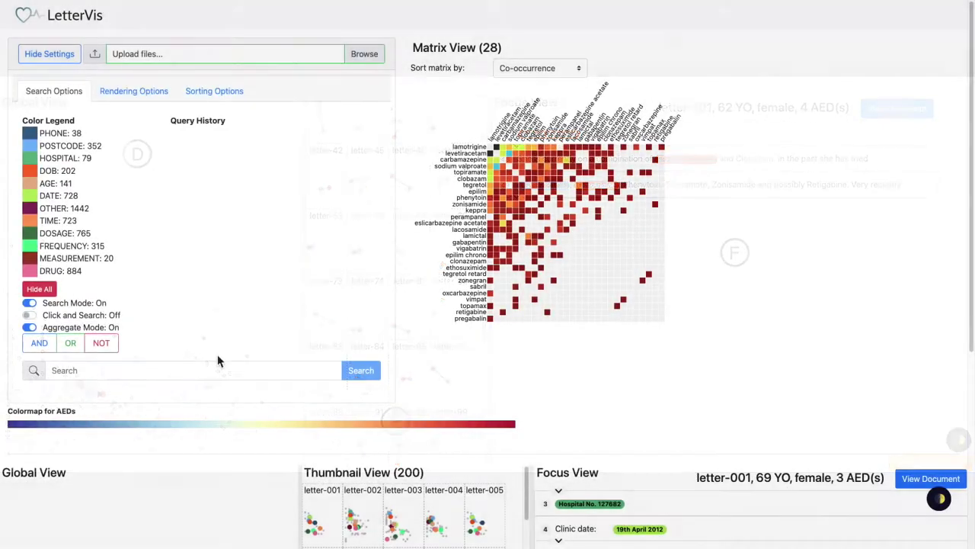
- Select the dark-red MEASUREMENT dot in the Global View to link its related dots, then enlarge the page
scroll(217, 360, down, 2)
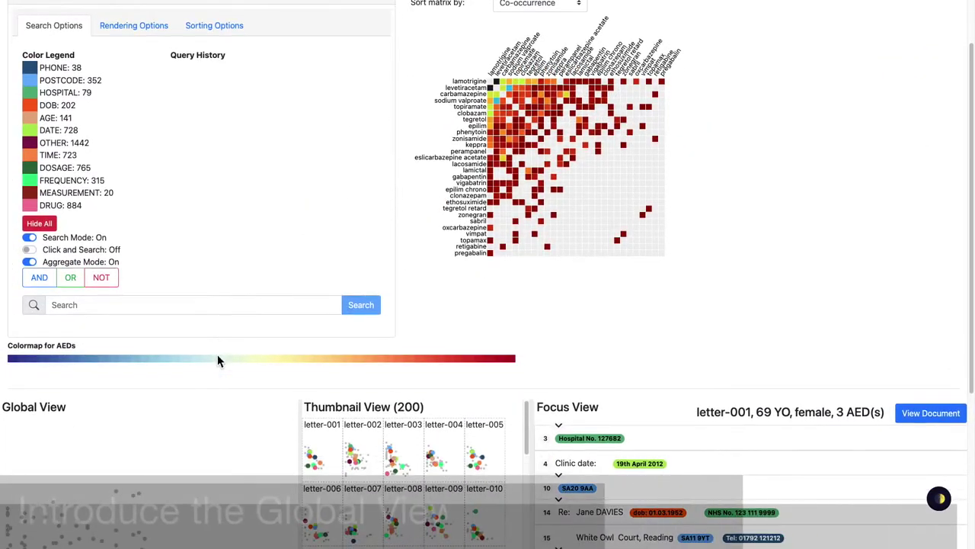
scroll(217, 359, down, 3)
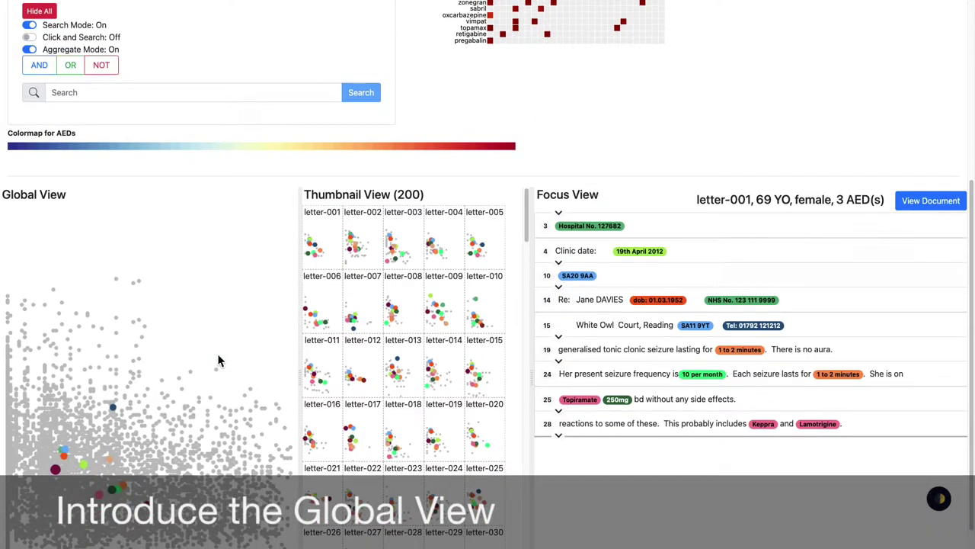
scroll(218, 360, down, 1)
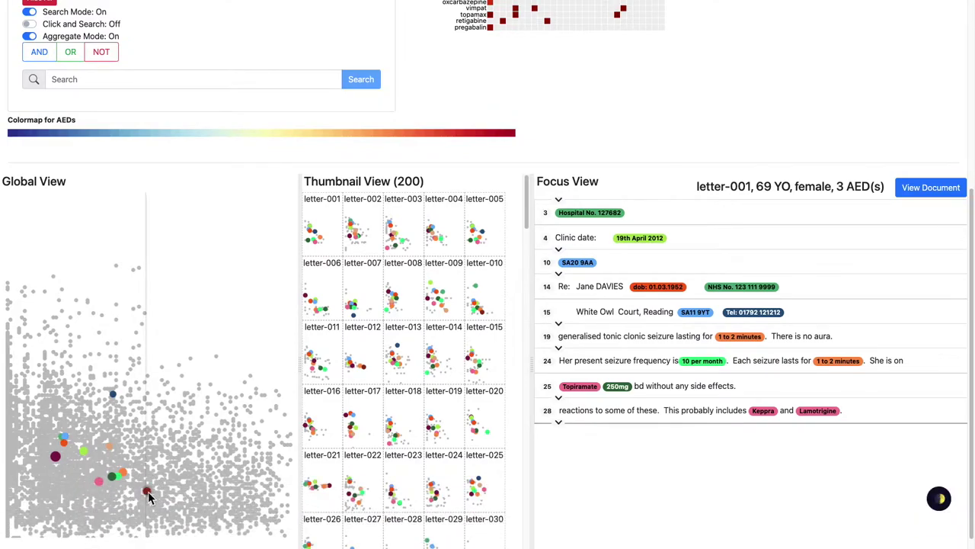
mouse_move(147, 493)
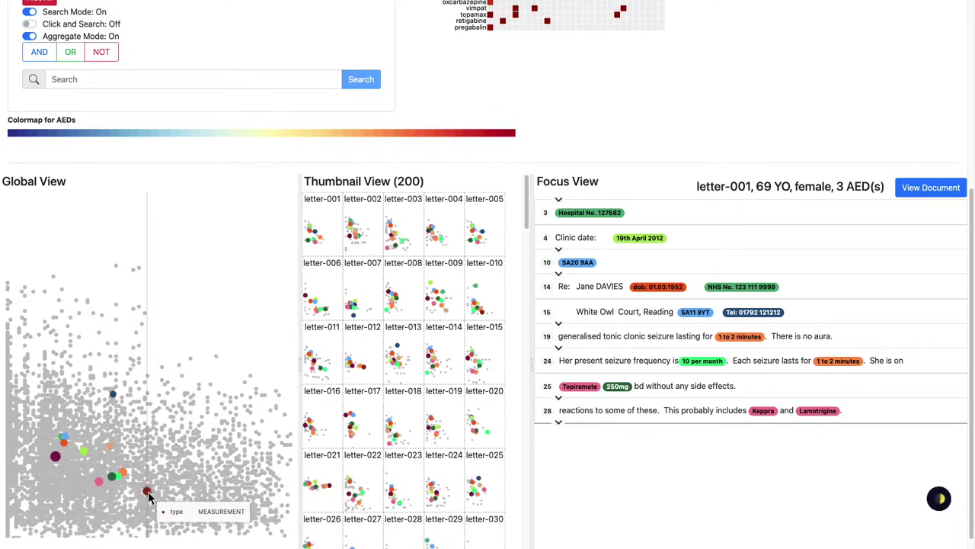
click(148, 494)
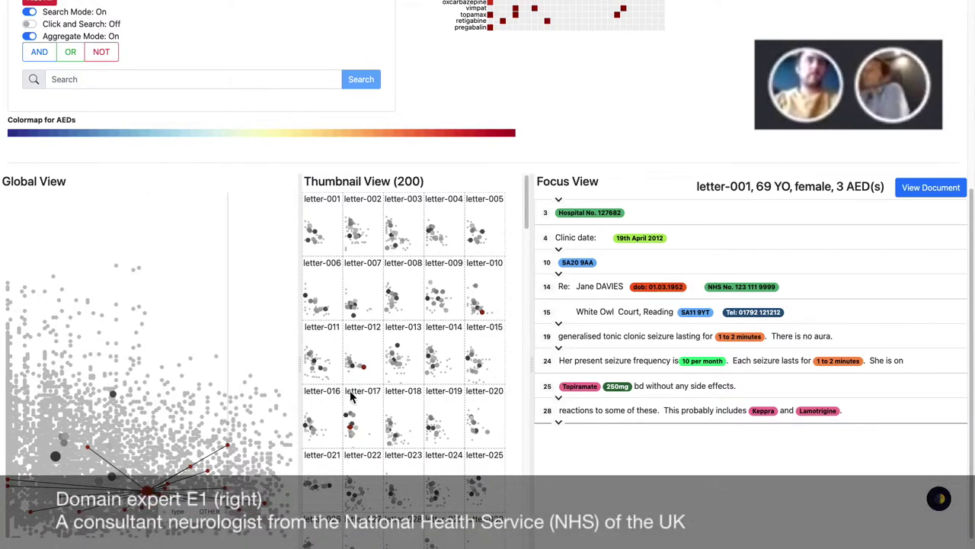
mouse_move(369, 373)
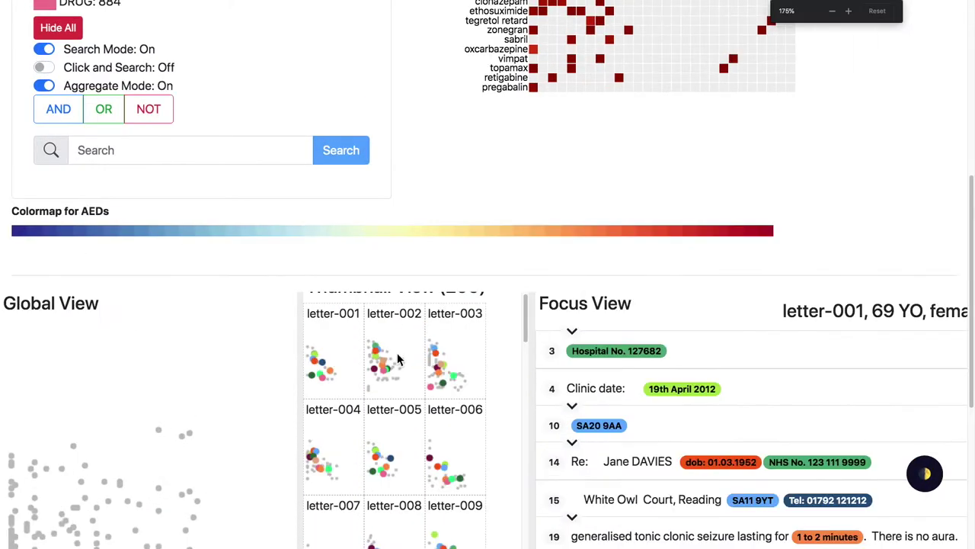
key(ctrl+plus)
- Inspect the entity links in letter-020's thumbnail, then reset the page zoom to 100% at the top
scroll(412, 381, down, 5)
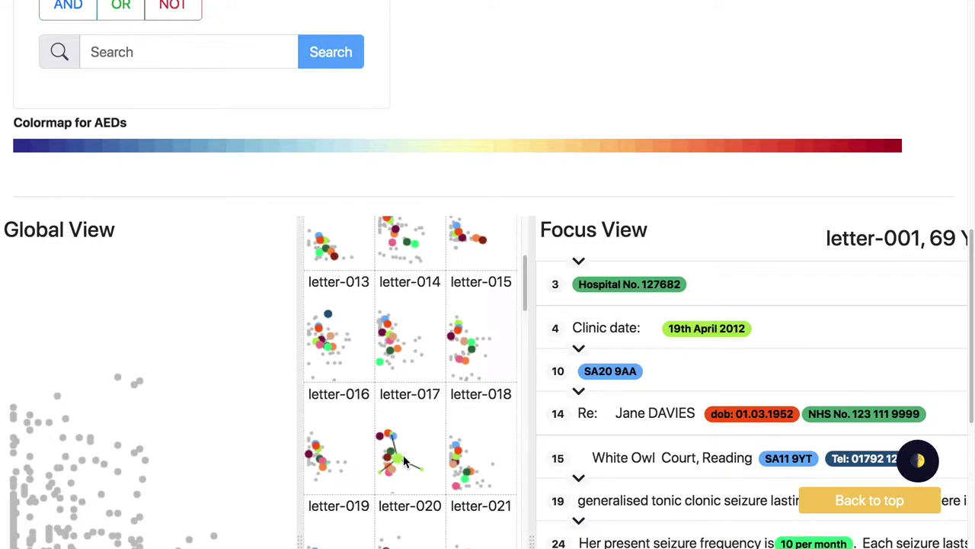
click(403, 455)
scroll(518, 295, up, 1)
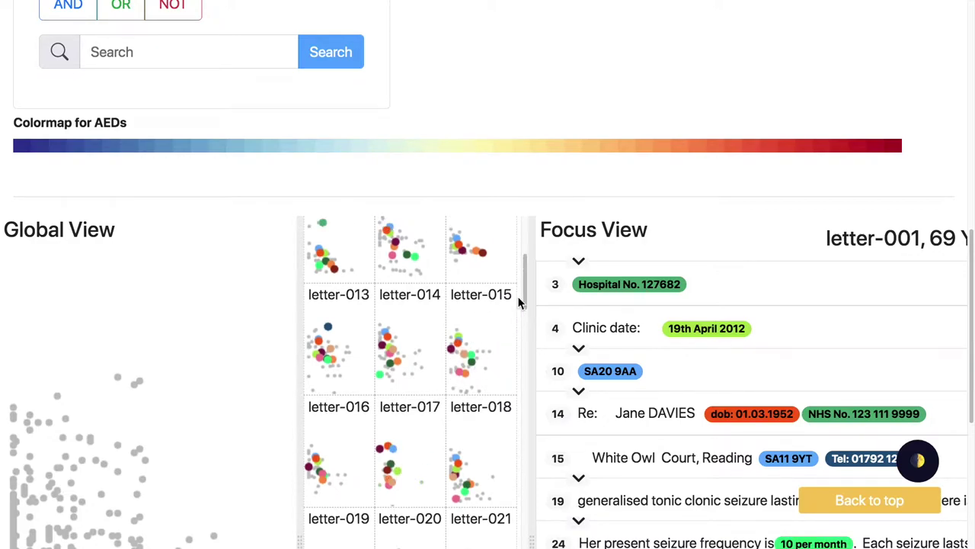
key(ctrl+0)
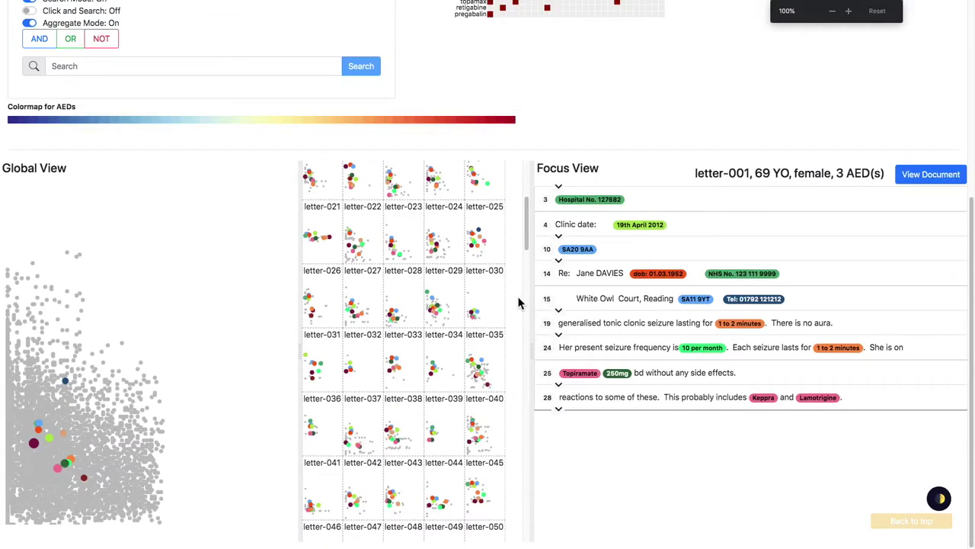
scroll(785, 96, up, 5)
- Set Global View Centroids to Context and Individual Samples to Hide, then expand line 21 of the letter
click(133, 90)
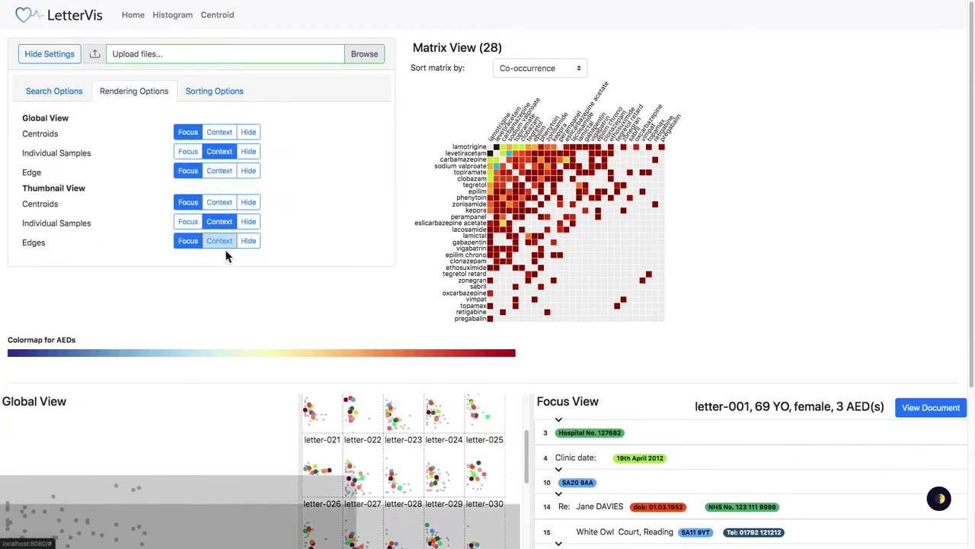
scroll(224, 228, down, 1)
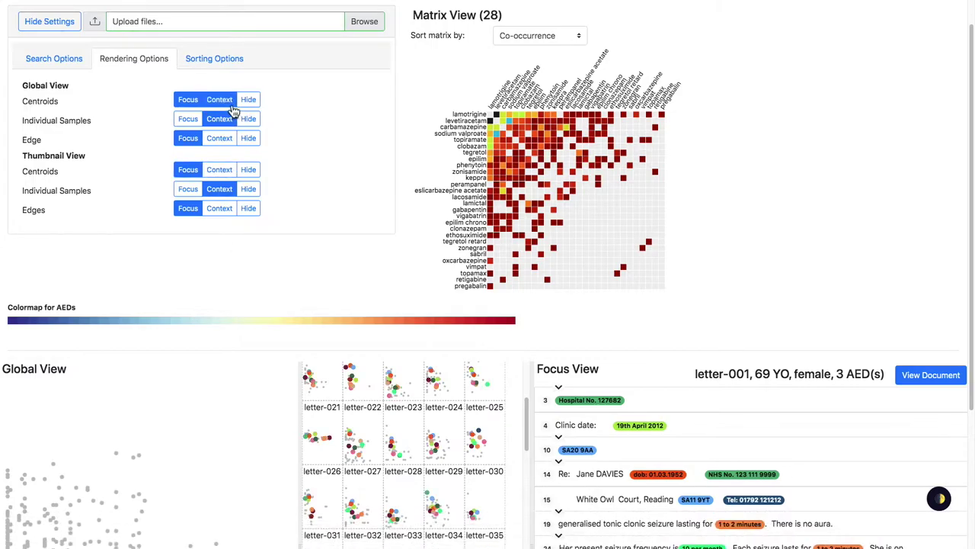
click(221, 100)
scroll(180, 408, down, 2)
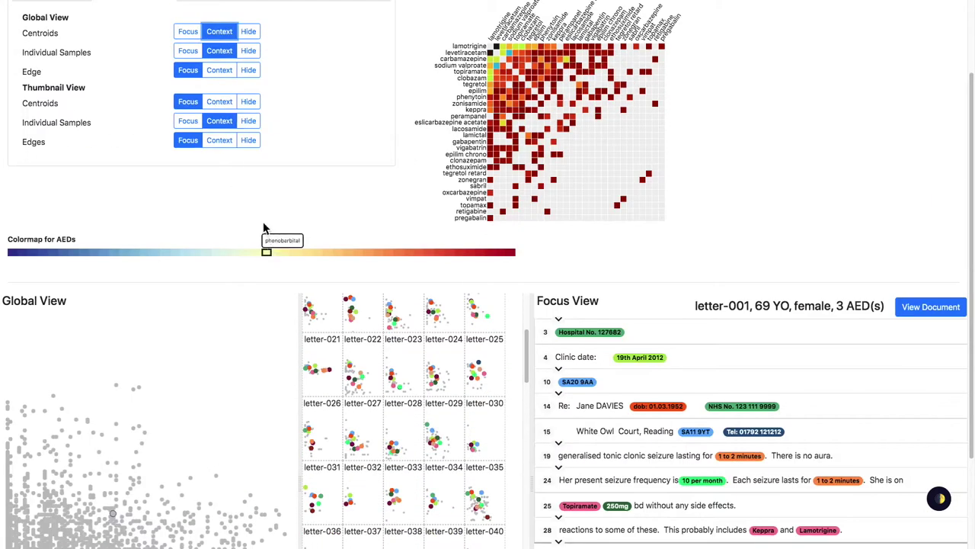
scroll(264, 228, up, 1)
click(196, 39)
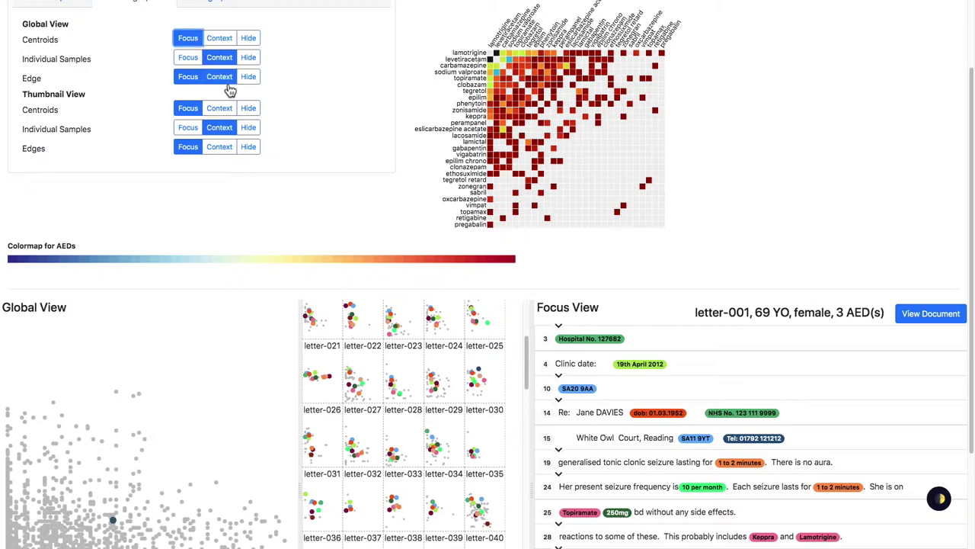
click(252, 39)
click(248, 57)
click(219, 39)
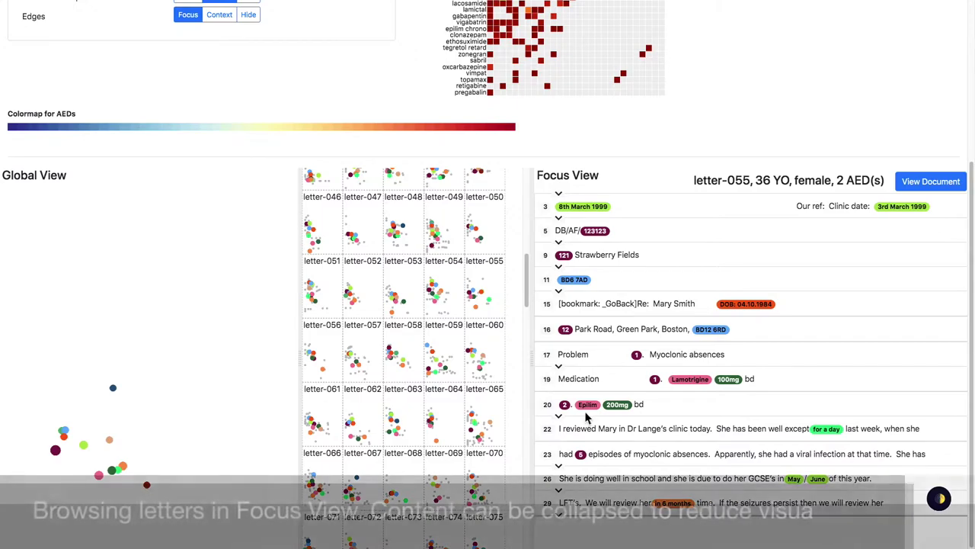
click(559, 416)
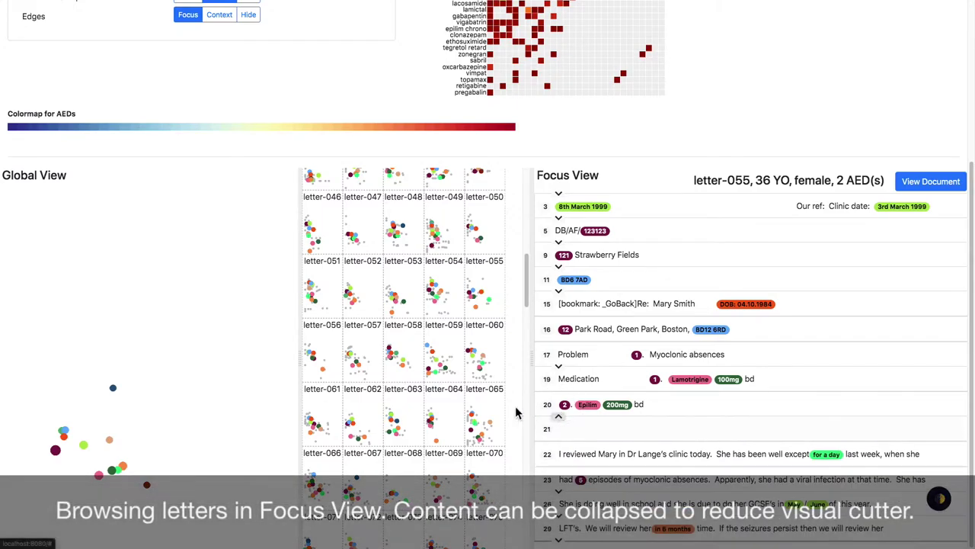
- Show letter-059, letter-069 and then letter-068 in the Focus View
click(451, 326)
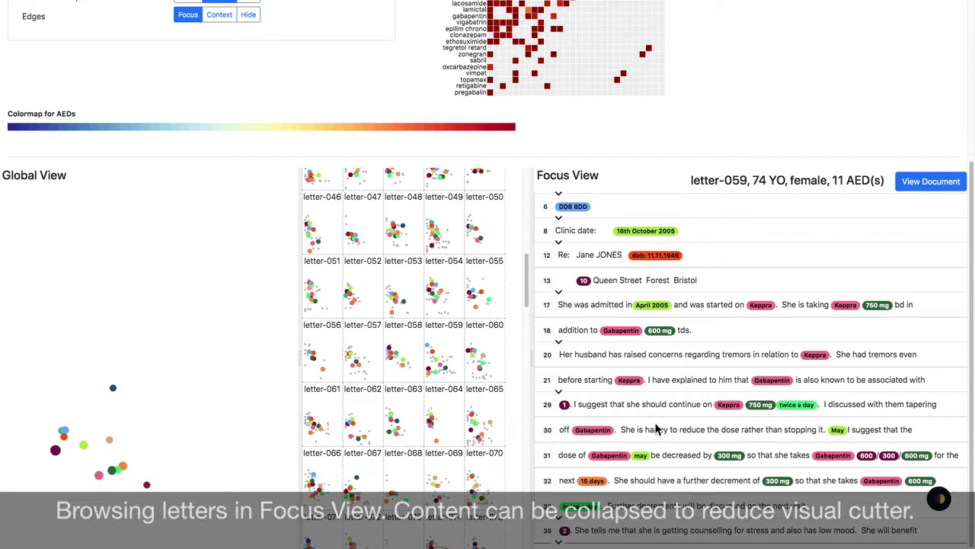
click(459, 453)
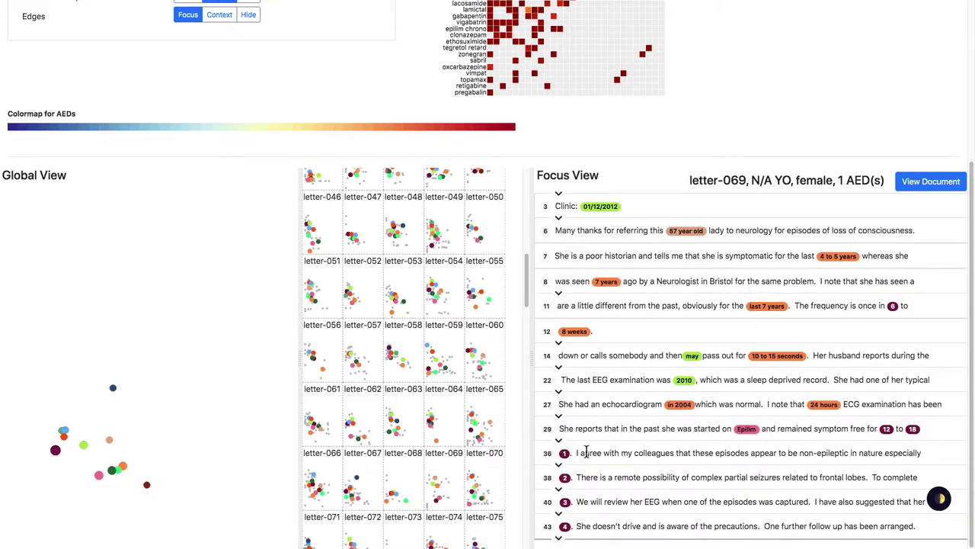
click(405, 456)
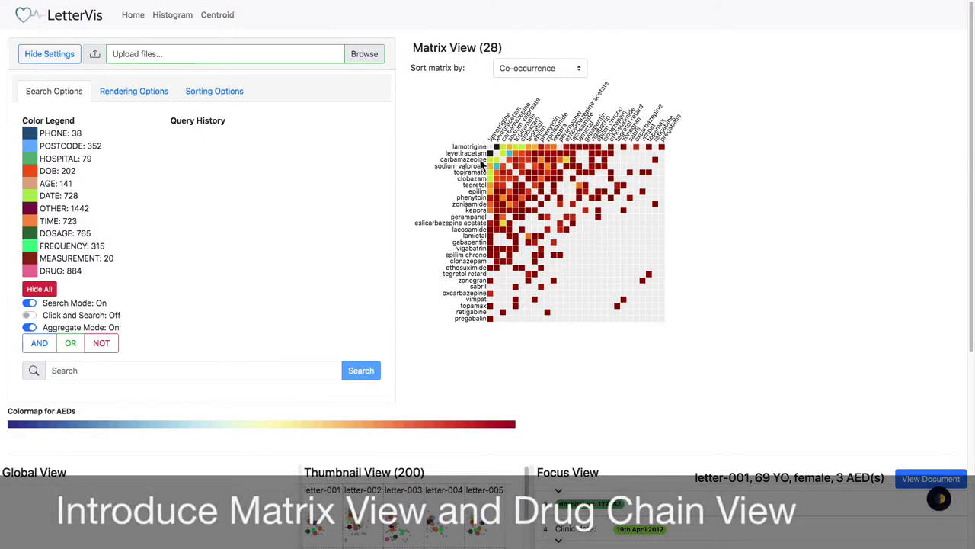
mouse_move(494, 147)
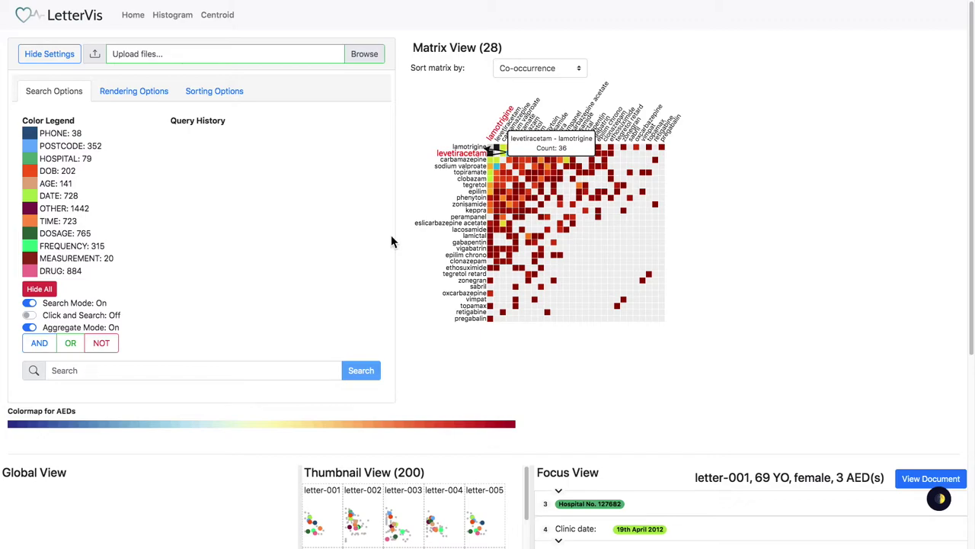
click(495, 152)
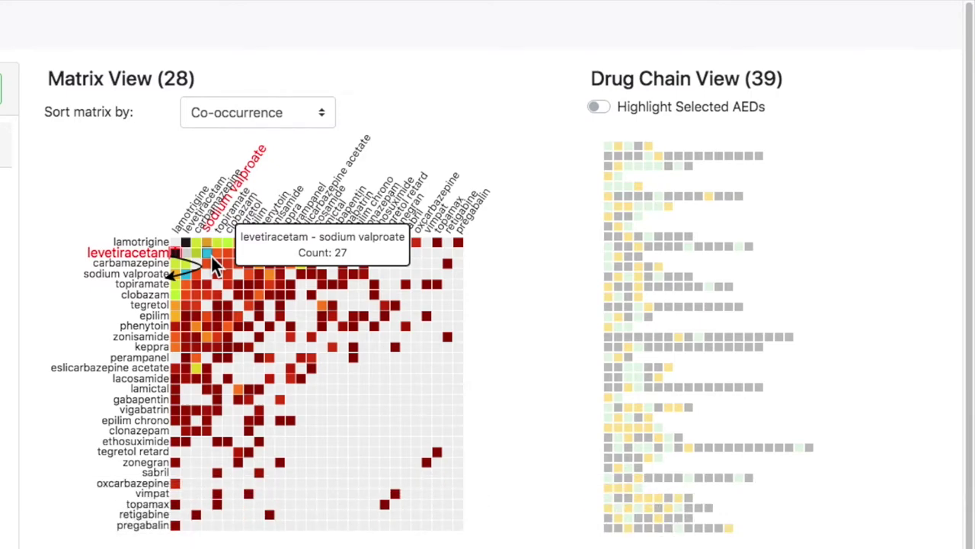
- Add the levetiracetam–sodium valproate Matrix View cell to the search, showing 43 drug chains
click(211, 255)
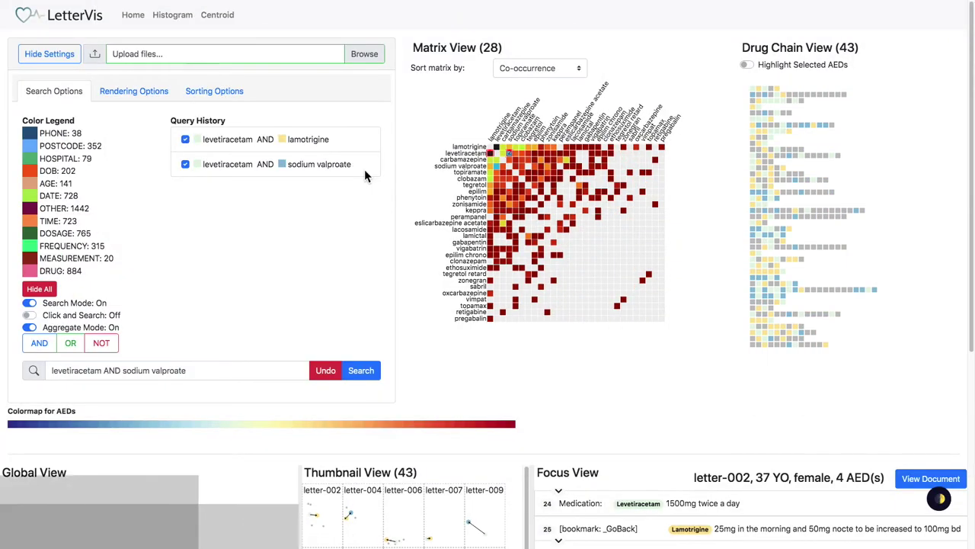
- Sort the letters by Edge Length and scroll down to the outliers
click(204, 92)
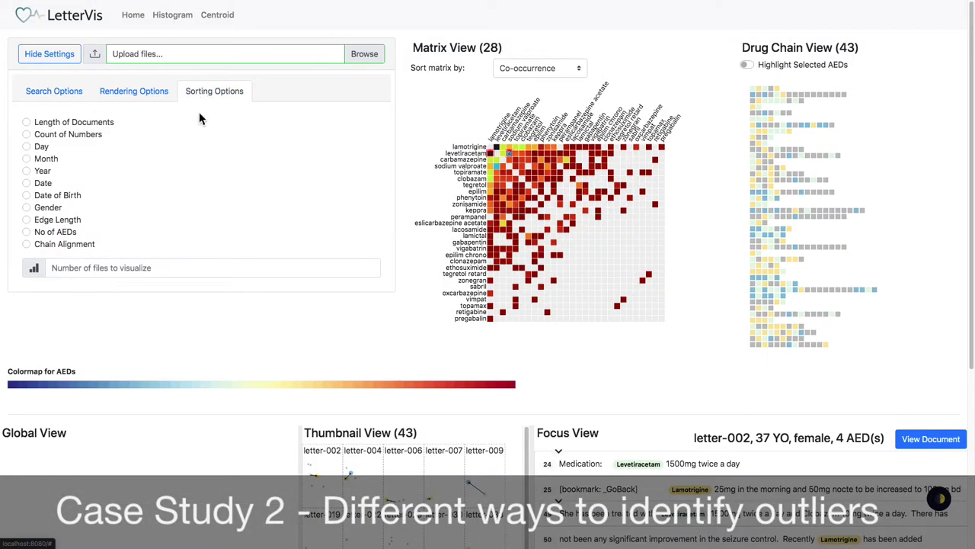
click(68, 221)
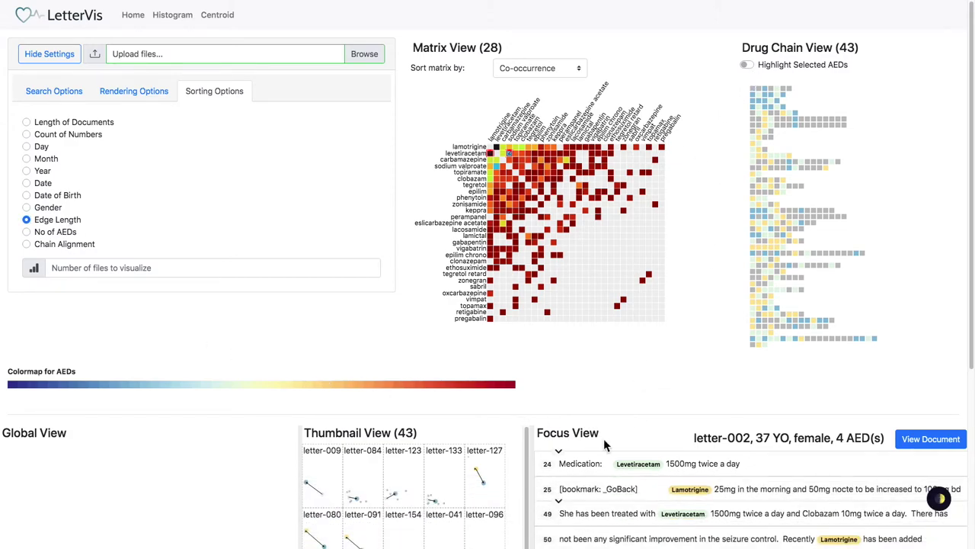
scroll(603, 438, down, 3)
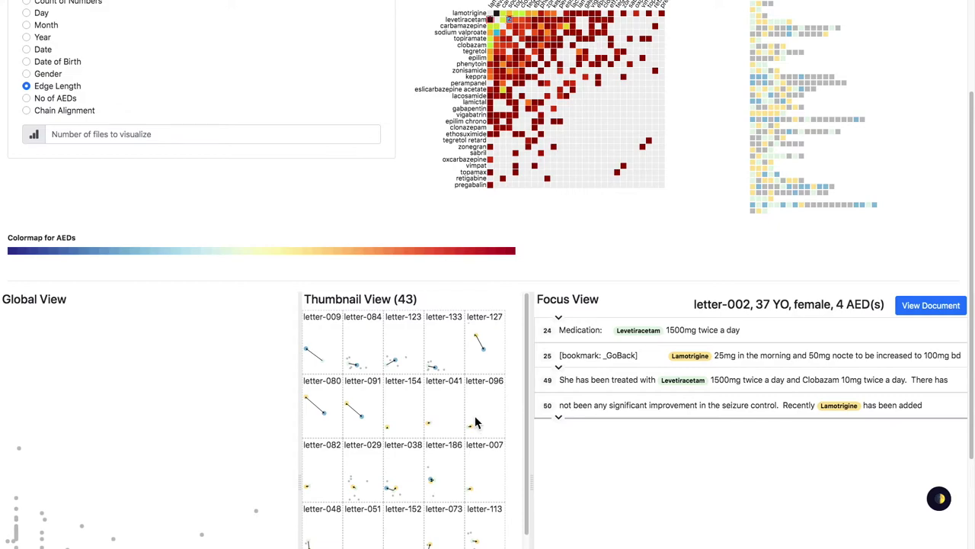
scroll(430, 454, down, 5)
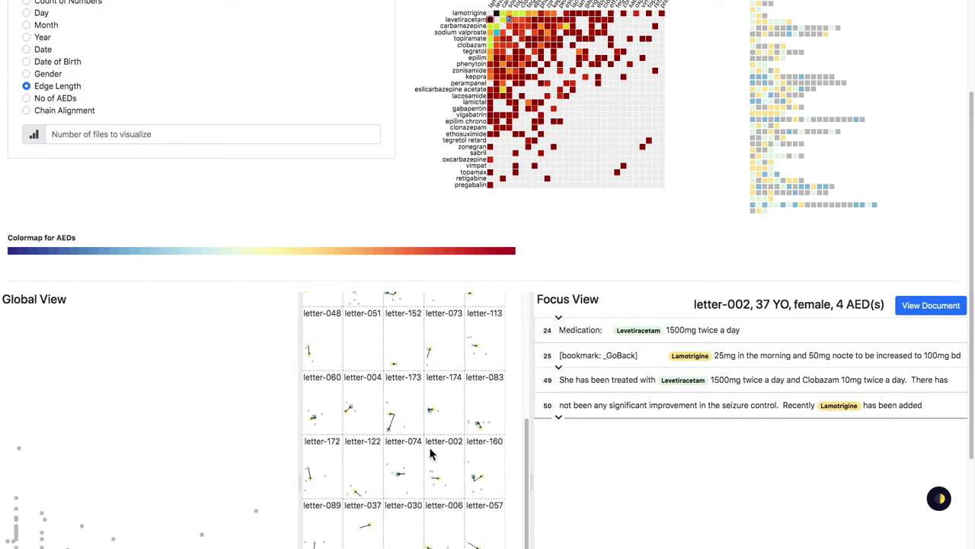
scroll(457, 456, down, 4)
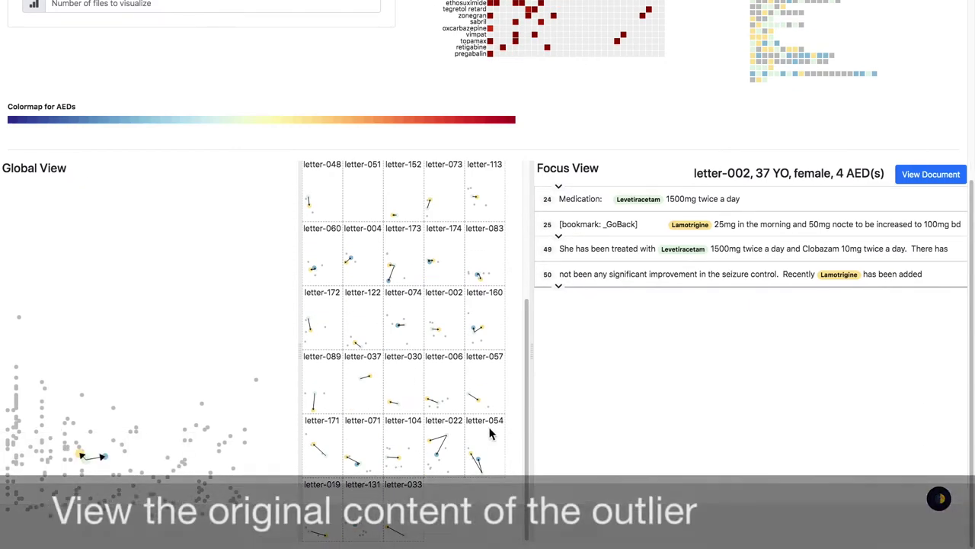
- Bring letter-054 into focus, view its full original document, then close it
click(476, 425)
click(932, 174)
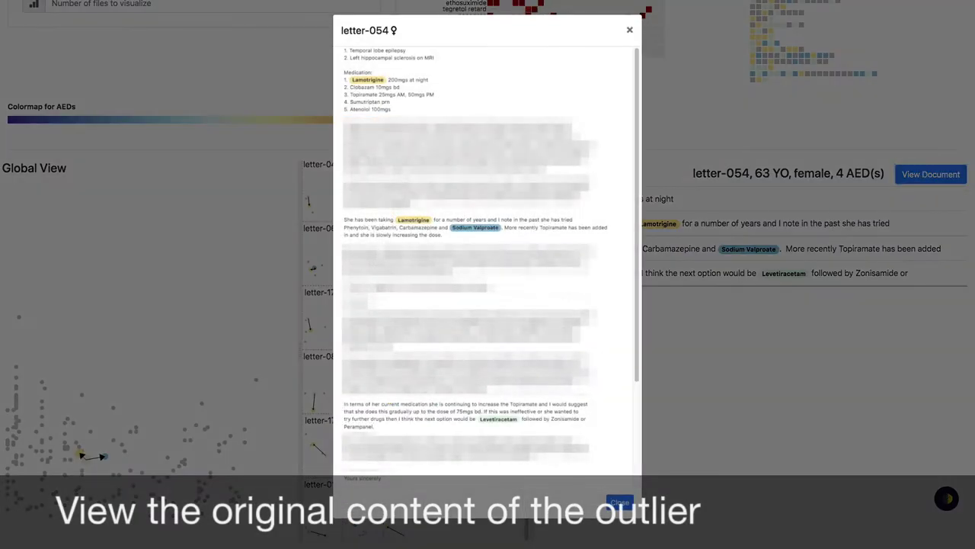
click(724, 440)
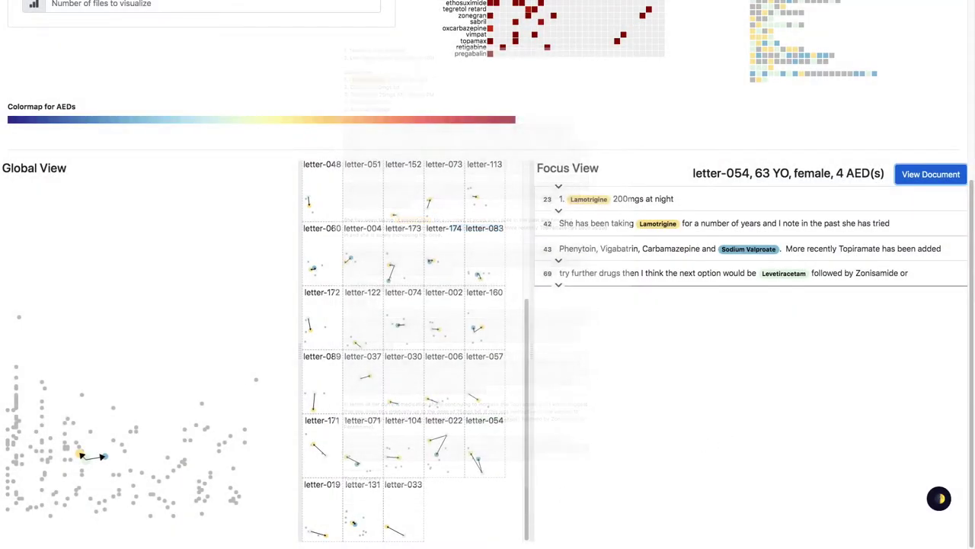
scroll(868, 383, up, 5)
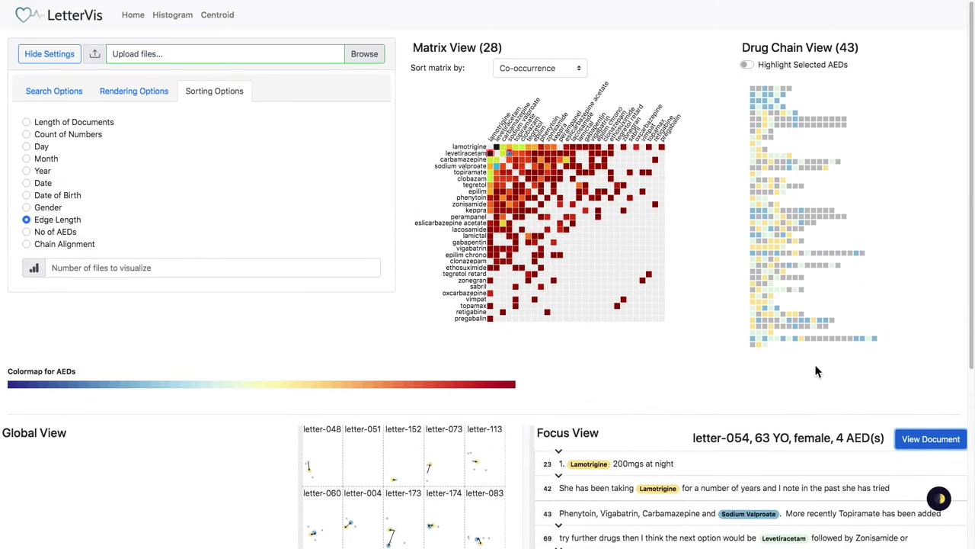
- Align all drug chains on a sodium valproate entry and sort letters by Chain Alignment
click(755, 93)
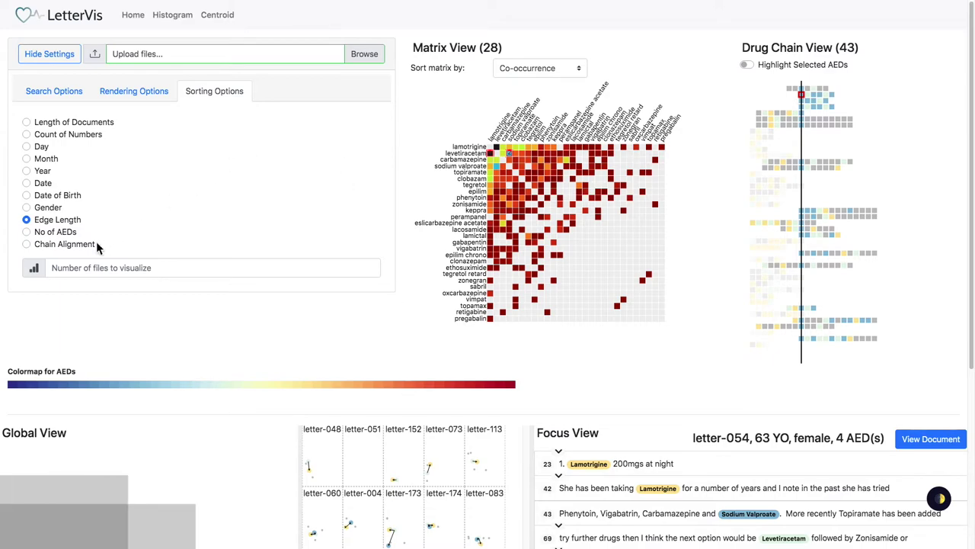
click(66, 245)
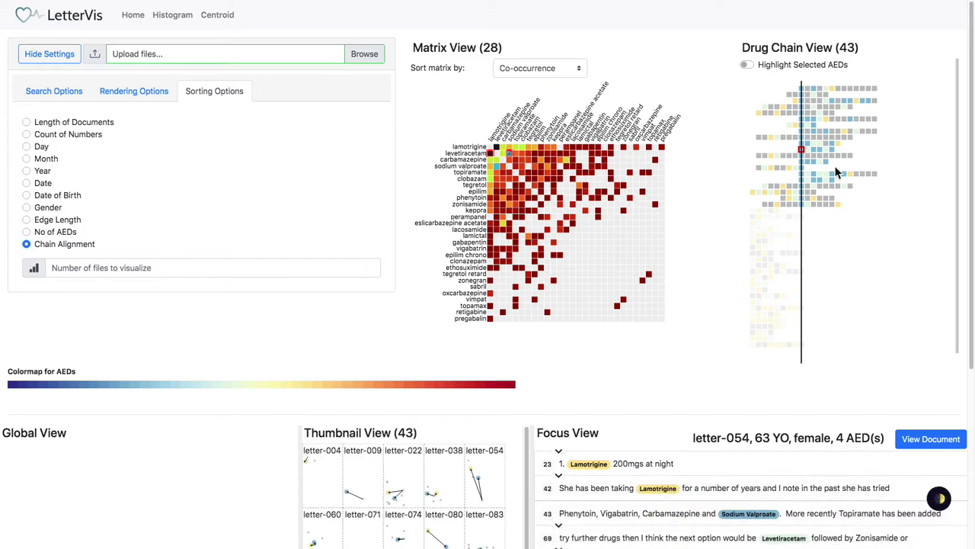
mouse_move(805, 169)
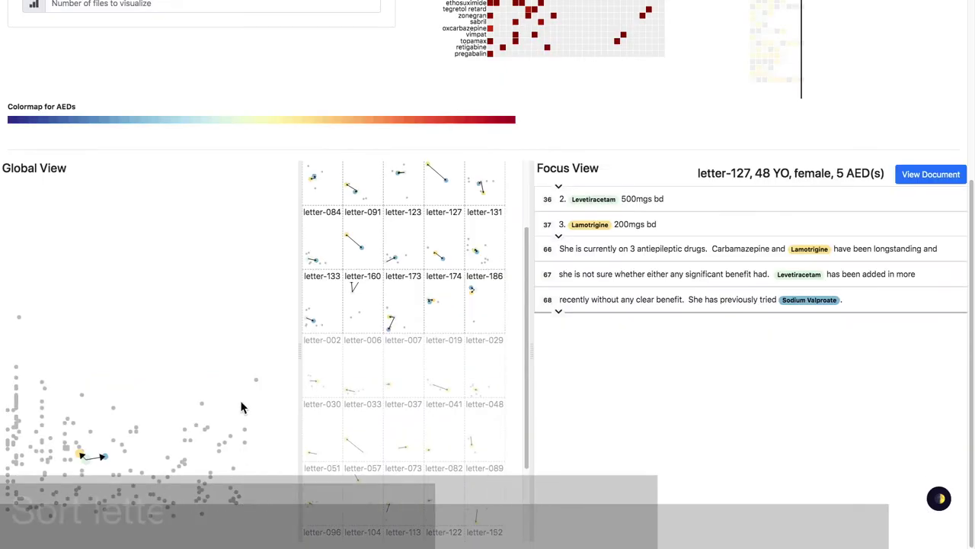
- Sort by No of AEDs, remove the chain alignment, and highlight chains sharing one drug
scroll(242, 396, up, 4)
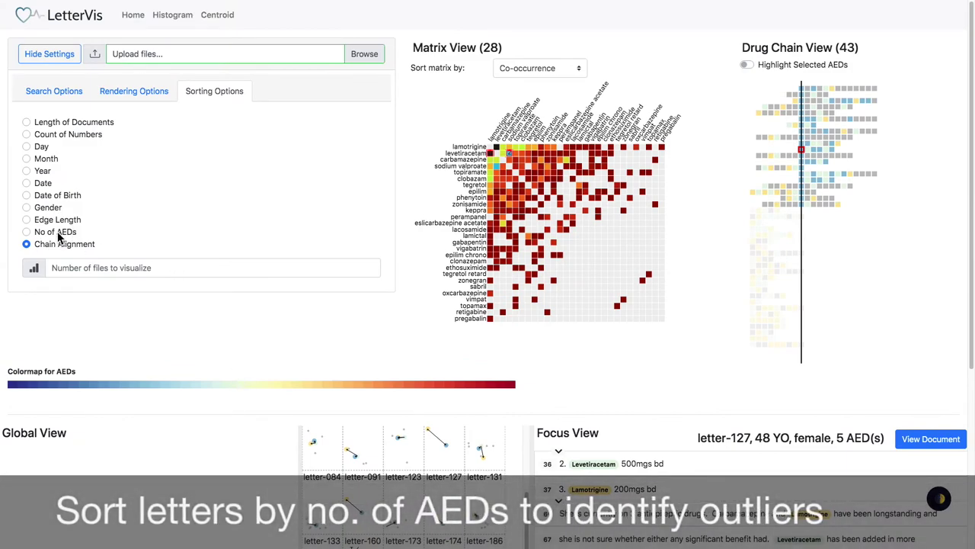
click(30, 235)
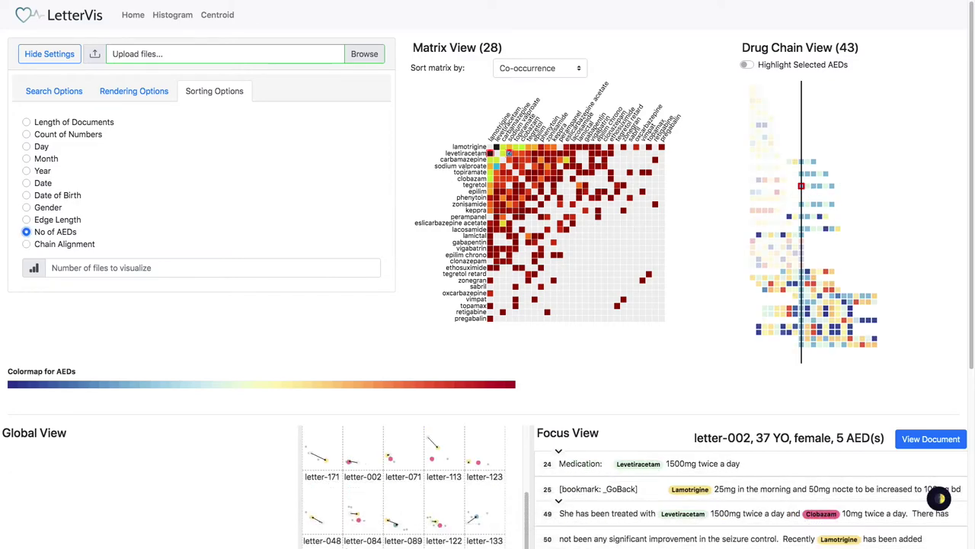
click(802, 185)
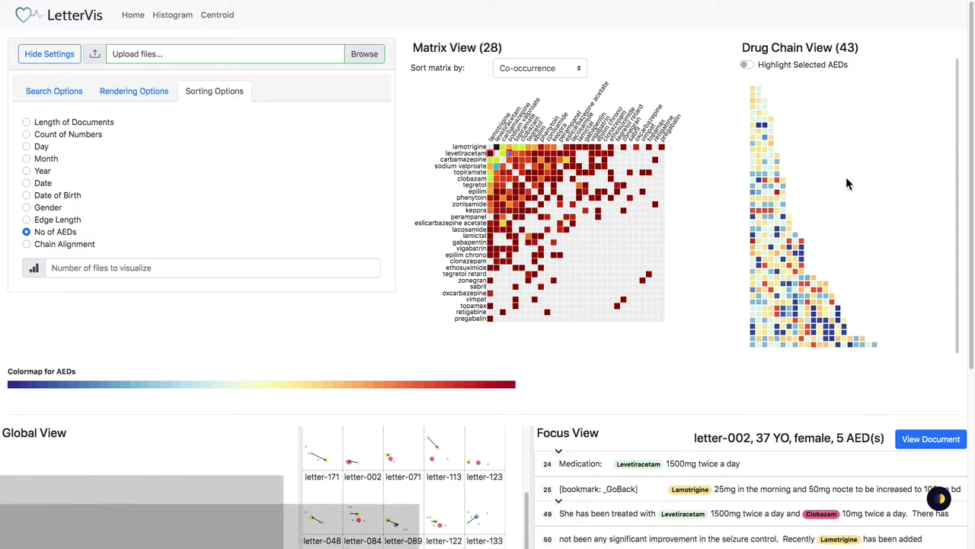
click(777, 191)
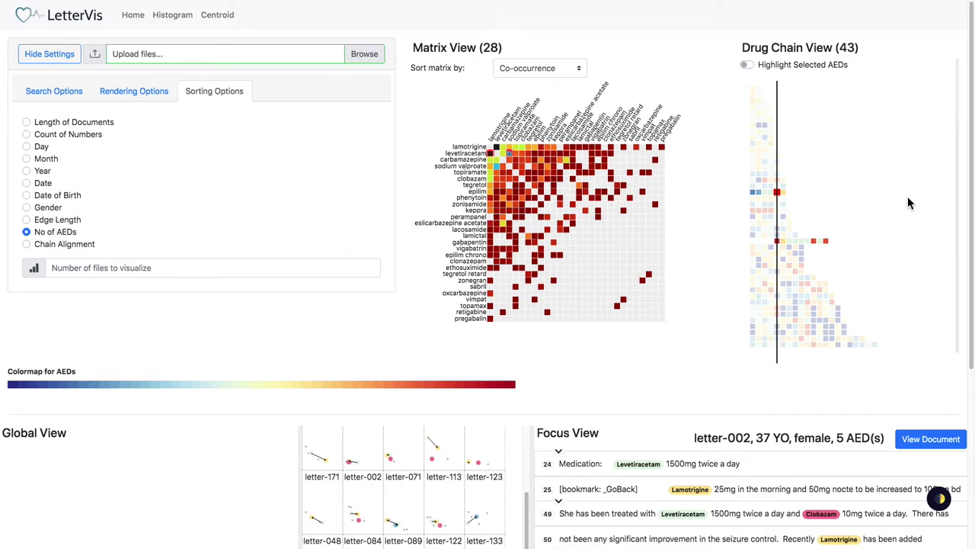
- Clear the current drug highlight and highlight the chains containing vigabatrin
click(778, 197)
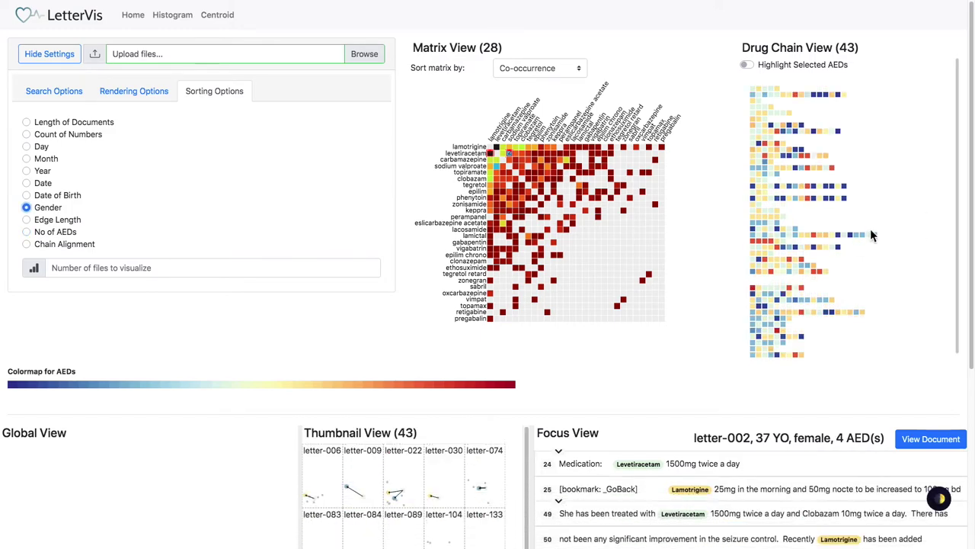
mouse_move(777, 157)
click(784, 131)
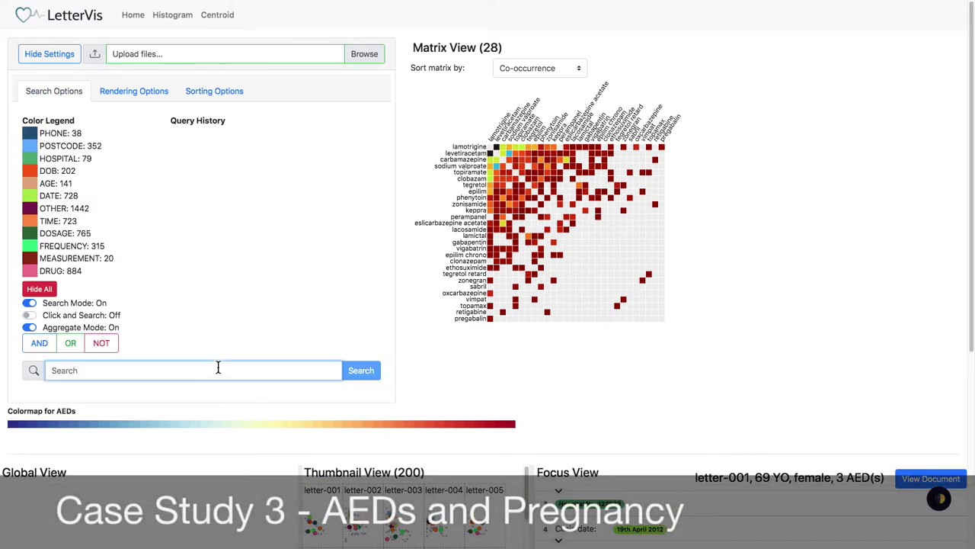
- Search for '(pregnant OR pregnancy) AND DRUG', narrowing the collection to 18 letters
text((pregnant OR)
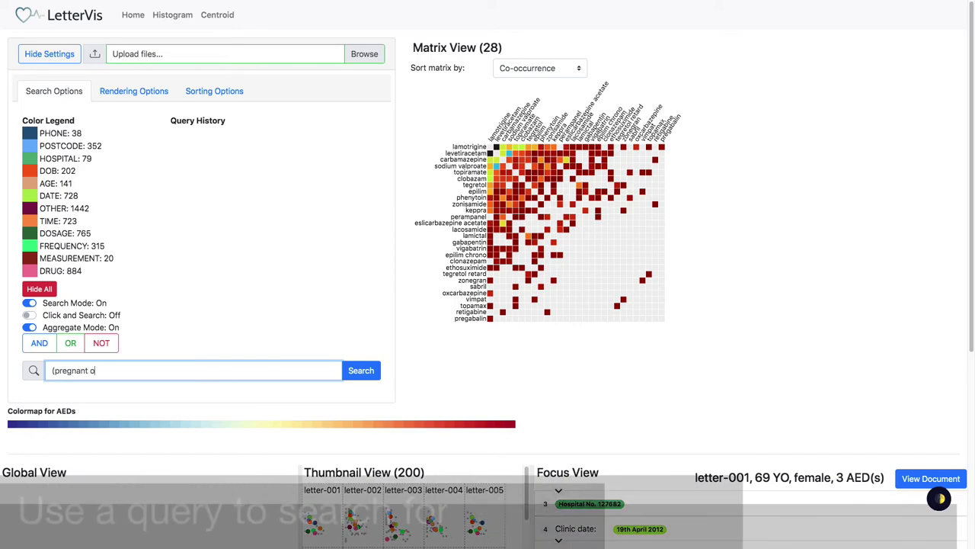
text( pregn)
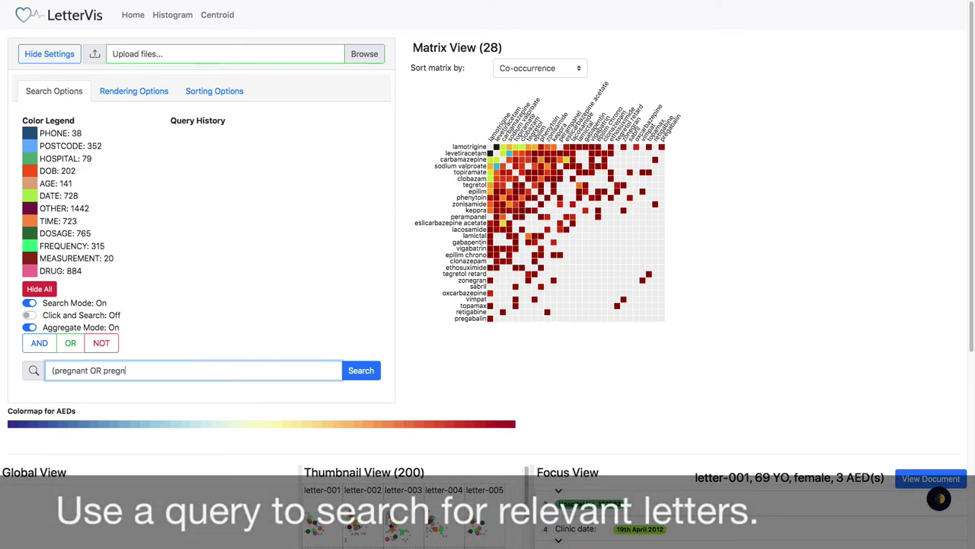
text(ancy) A)
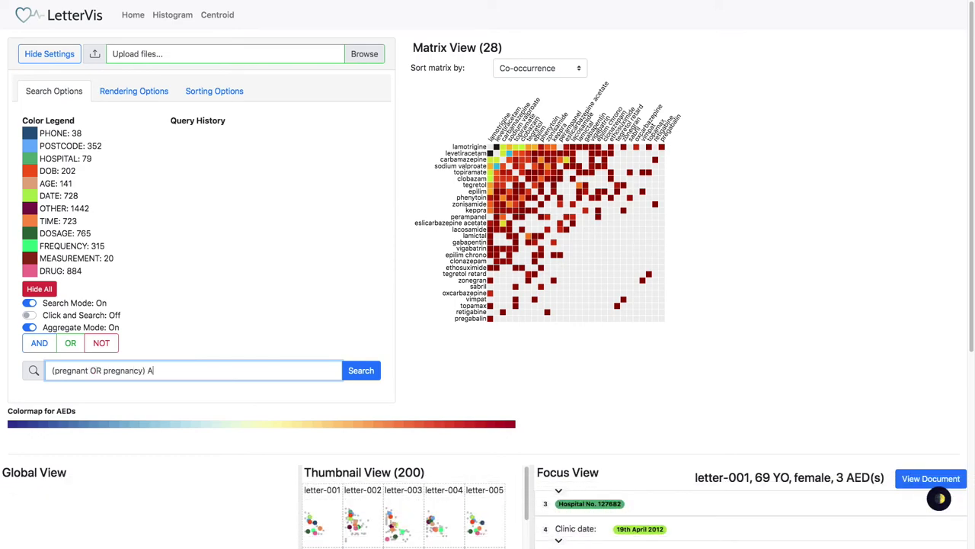
text(ND DRUG)
click(373, 377)
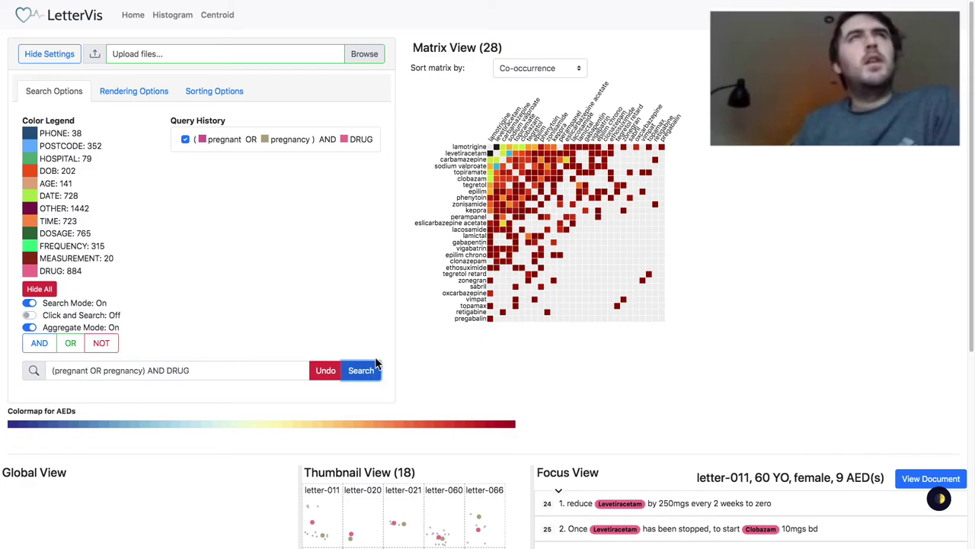
scroll(515, 363, down, 5)
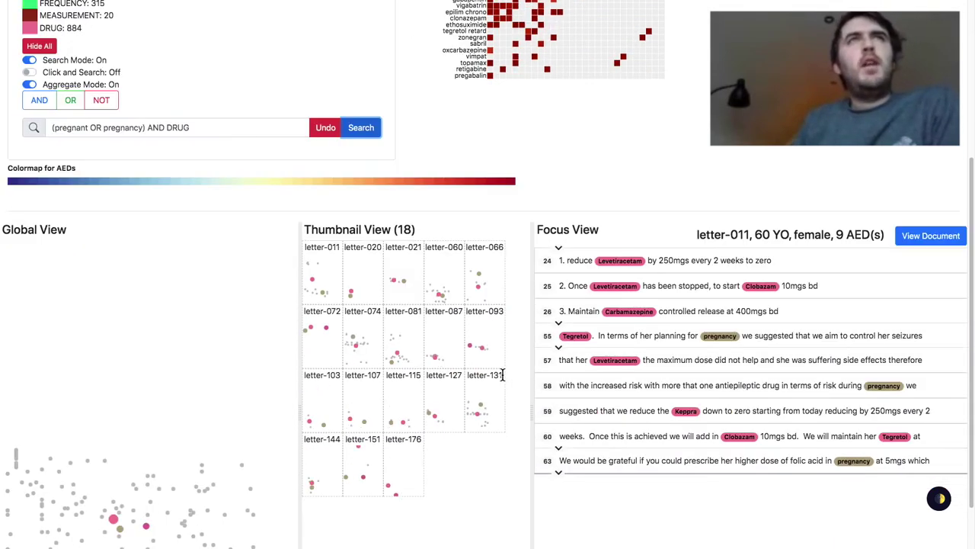
scroll(435, 221, down, 1)
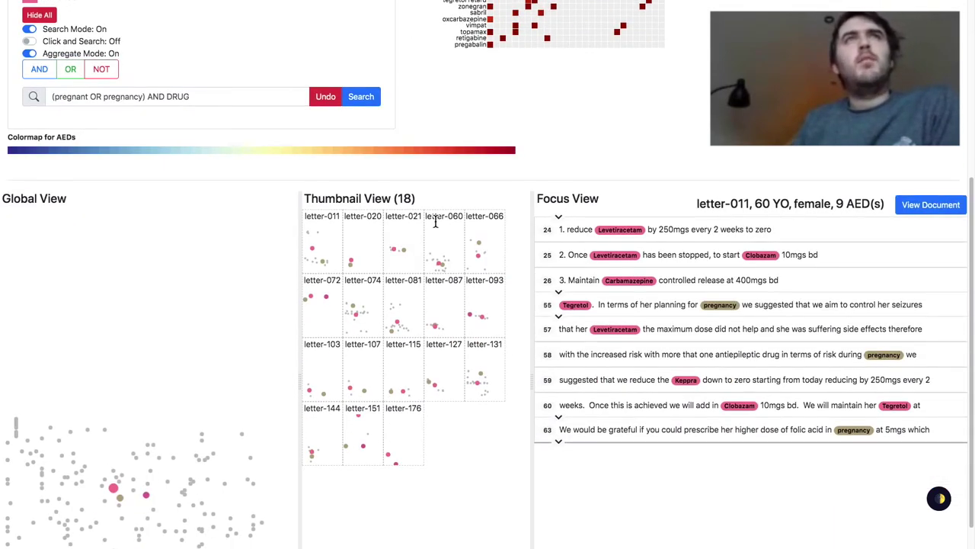
- Sort the 18 filtered letters by Gender
scroll(145, 319, up, 5)
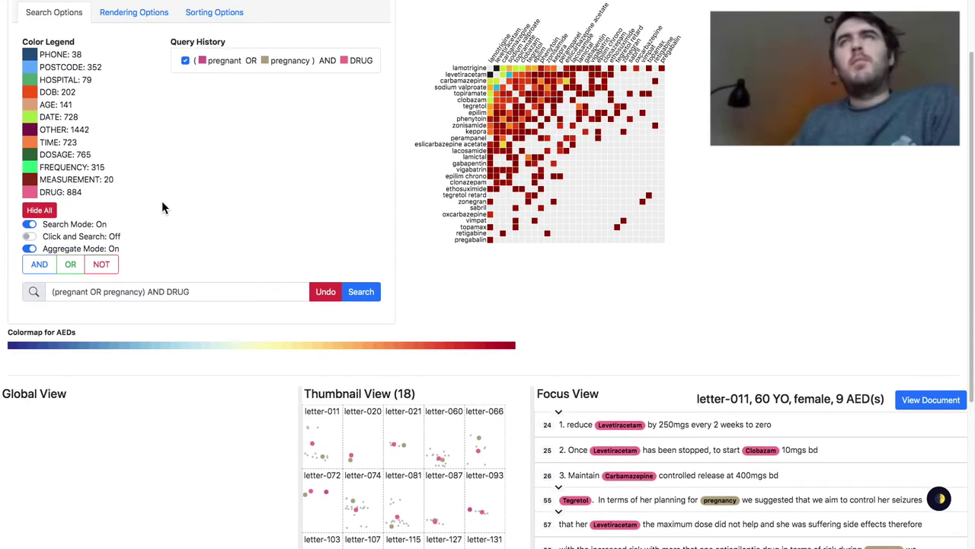
click(214, 27)
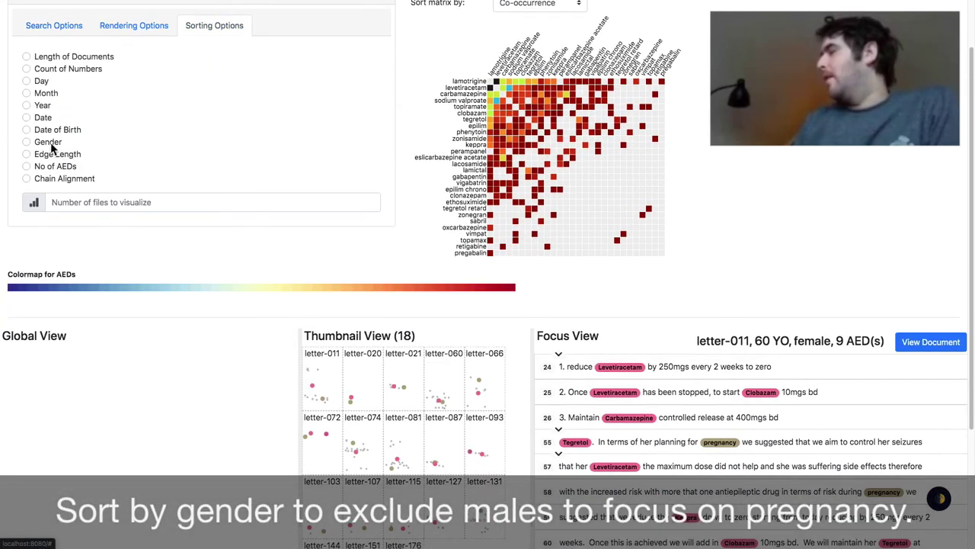
click(50, 143)
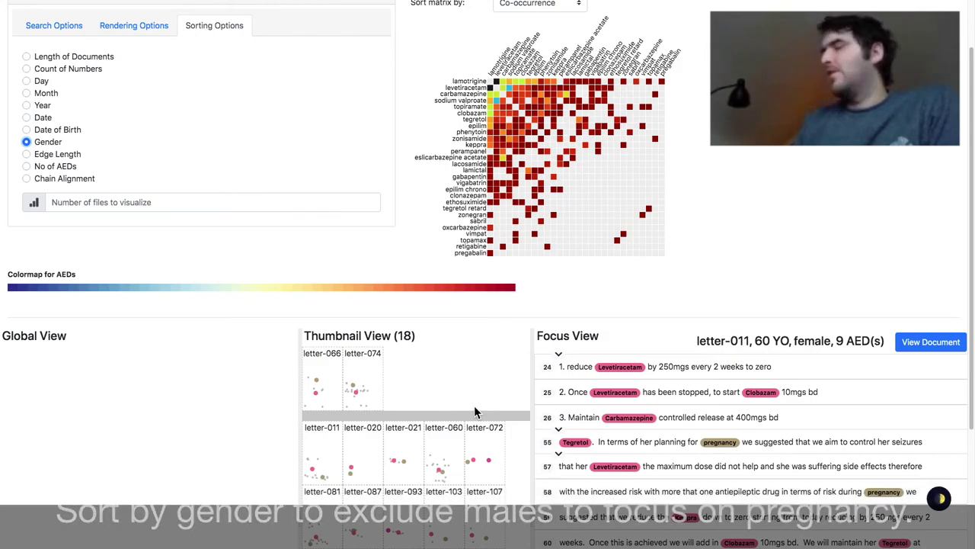
- Open letters 066 and 060, highlighting the line-14 pregnancy mention and the Sodium Valproate pregnancy sentence
scroll(474, 406, down, 4)
click(324, 197)
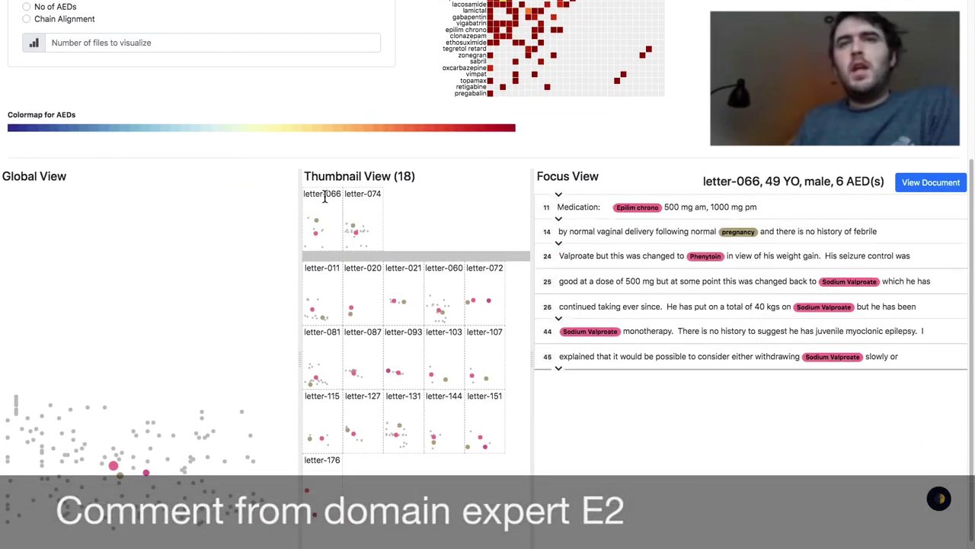
drag(650, 233, 737, 234)
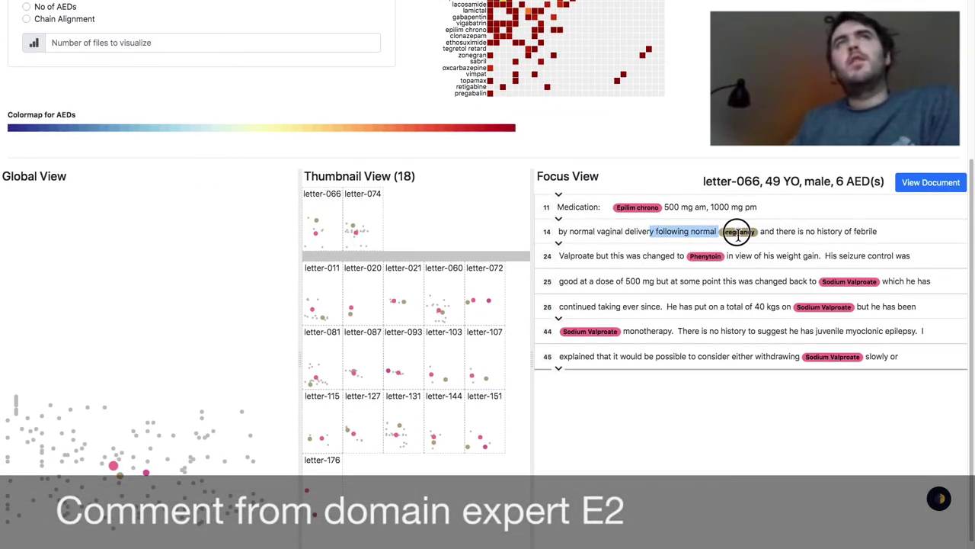
click(431, 271)
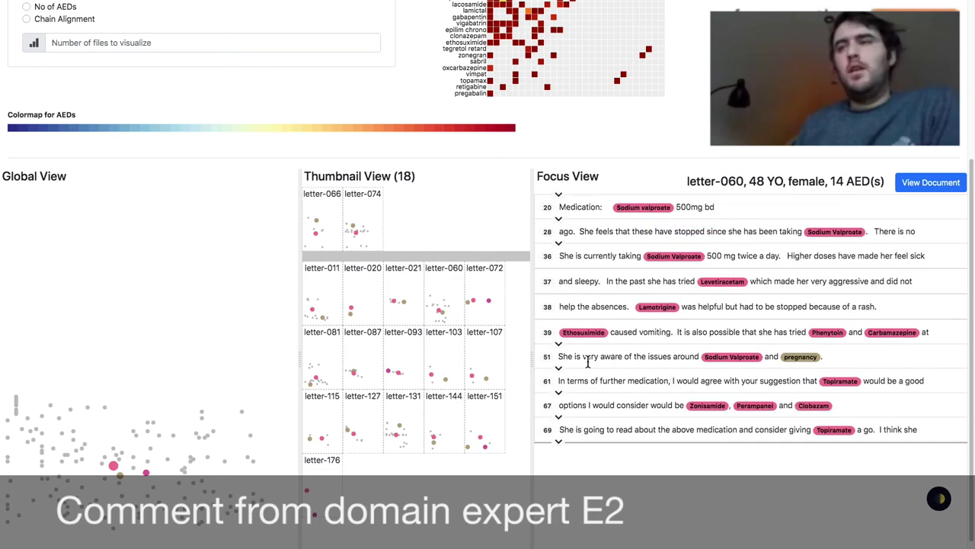
drag(584, 357, 830, 361)
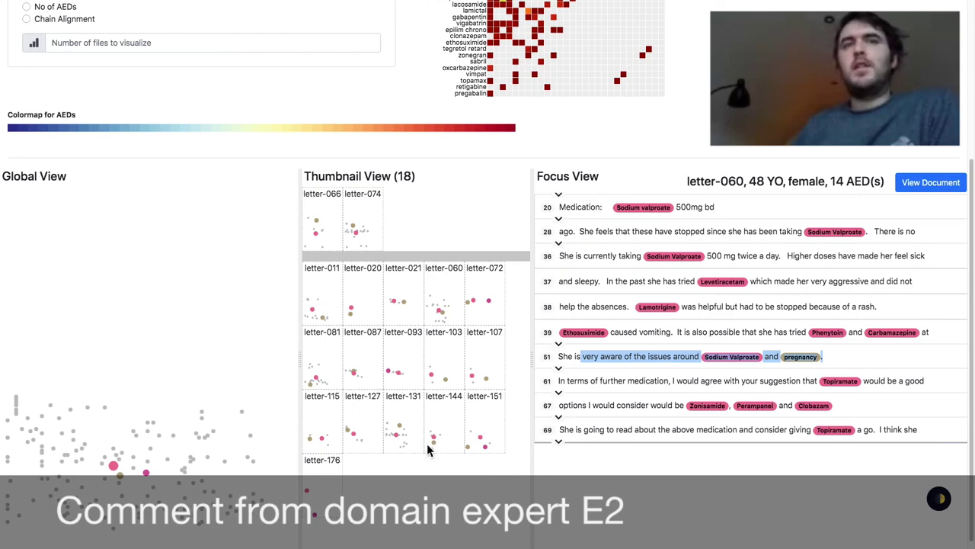
- Open letter 144 in the Focus View and scroll through its text
click(455, 396)
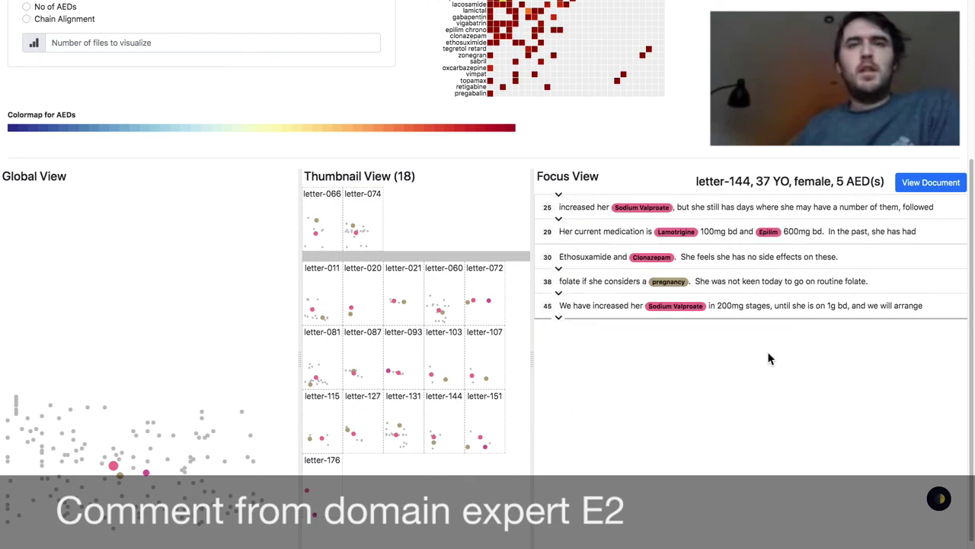
scroll(788, 401, up, 3)
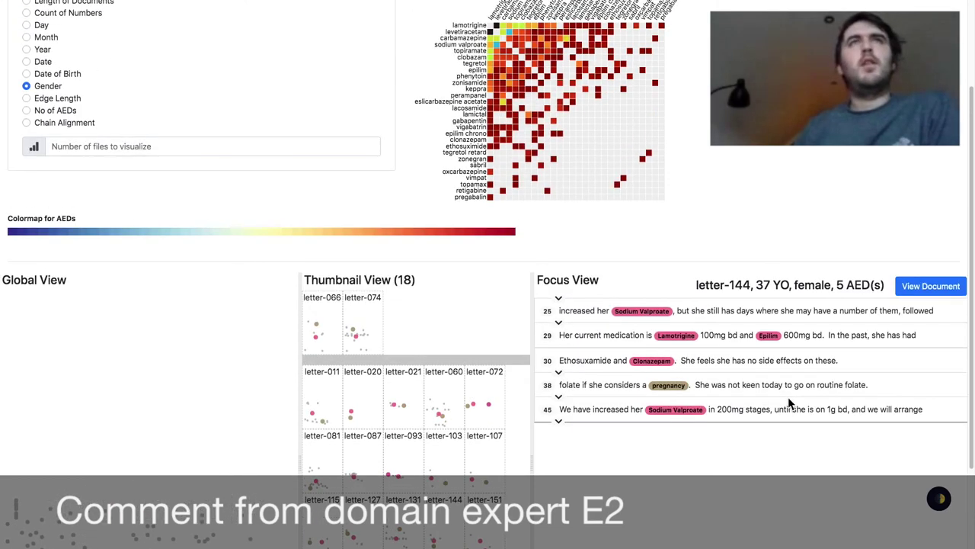
scroll(790, 404, down, 3)
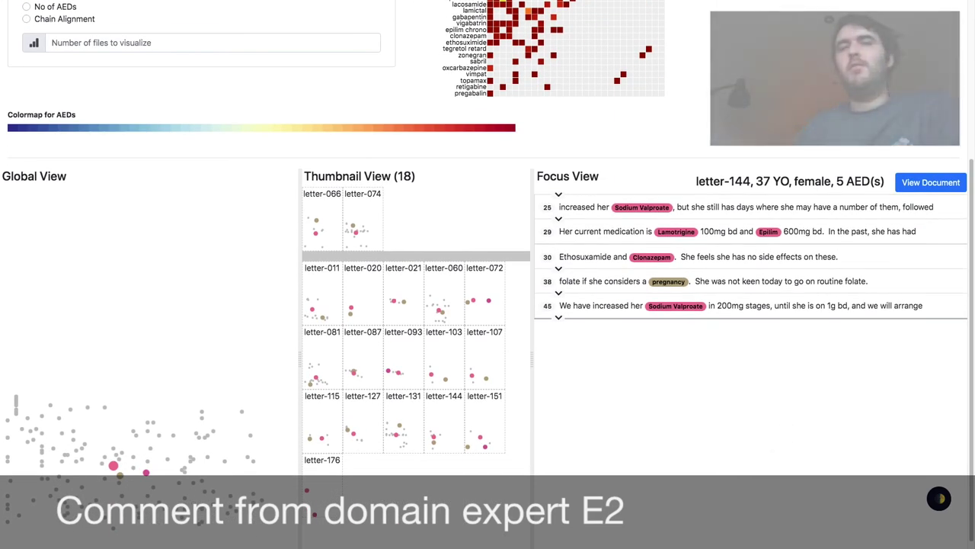